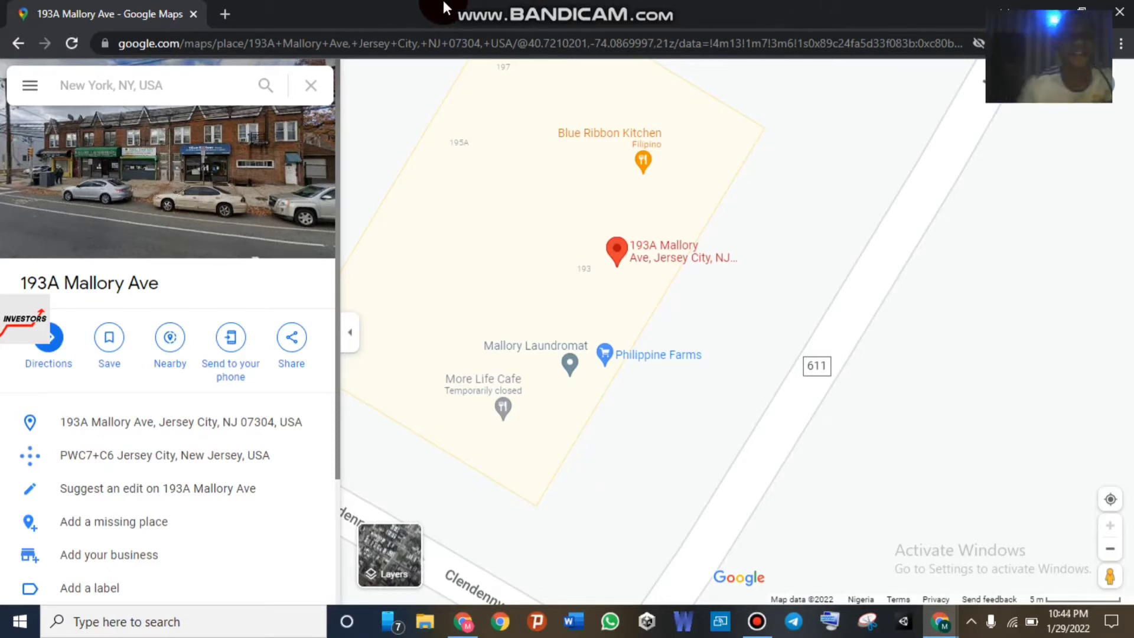
{"action": "mouse_move", "coordinate": [546, 6]}
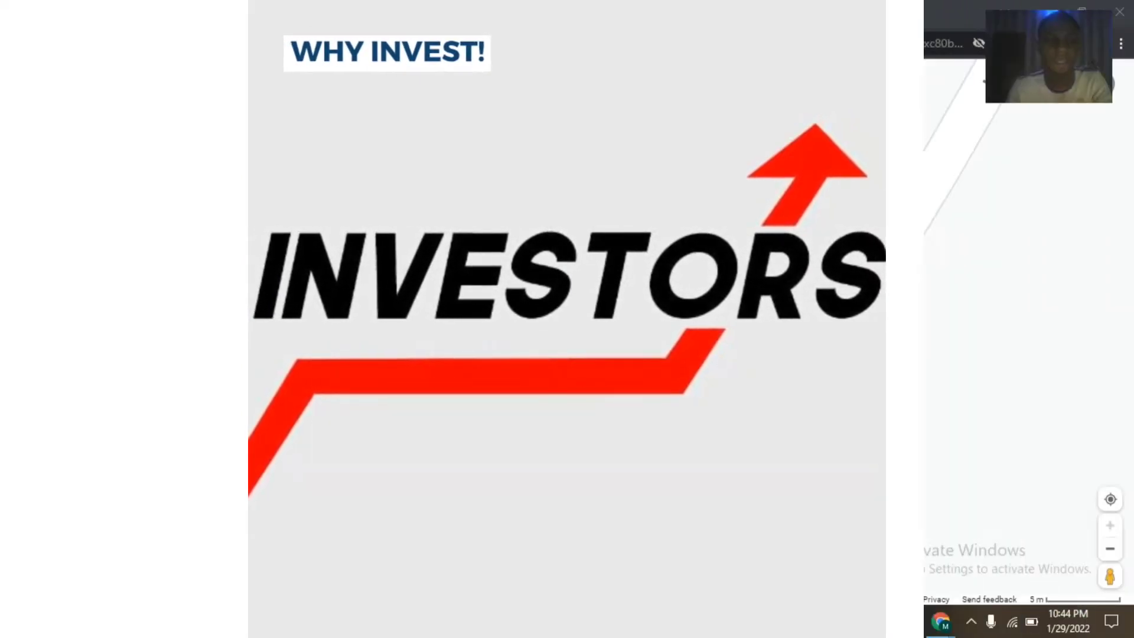
{"action": "left_click", "coordinate": [625, 245]}
{"action": "left_click", "coordinate": [515, 127]}
{"action": "left_click", "coordinate": [483, 211]}
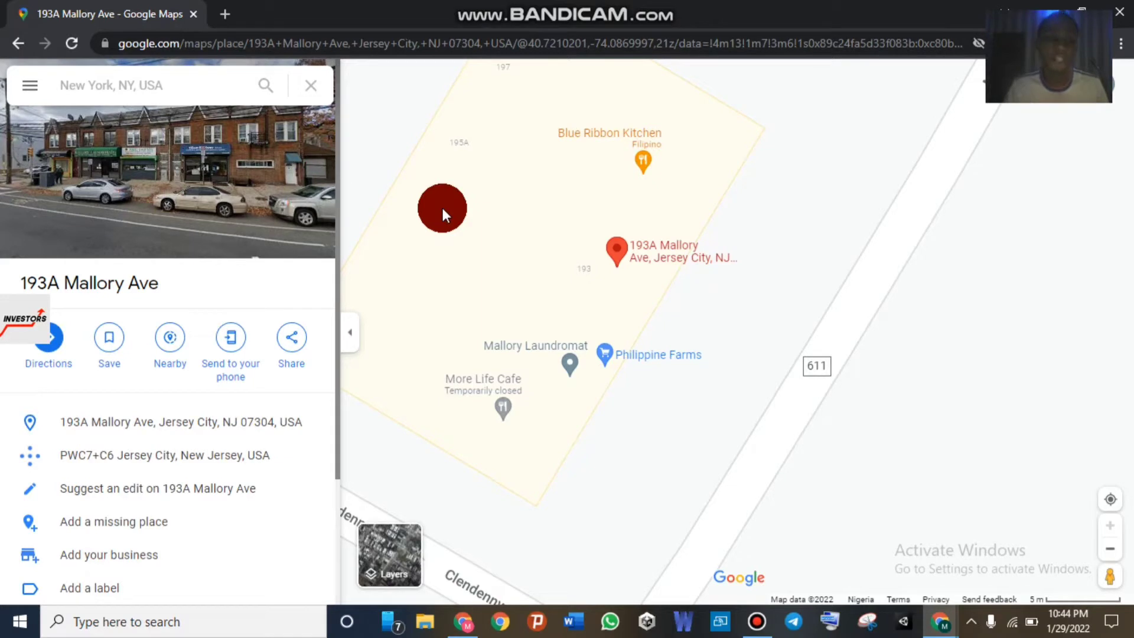
{"action": "left_click", "coordinate": [192, 302]}
{"action": "left_click", "coordinate": [149, 333]}
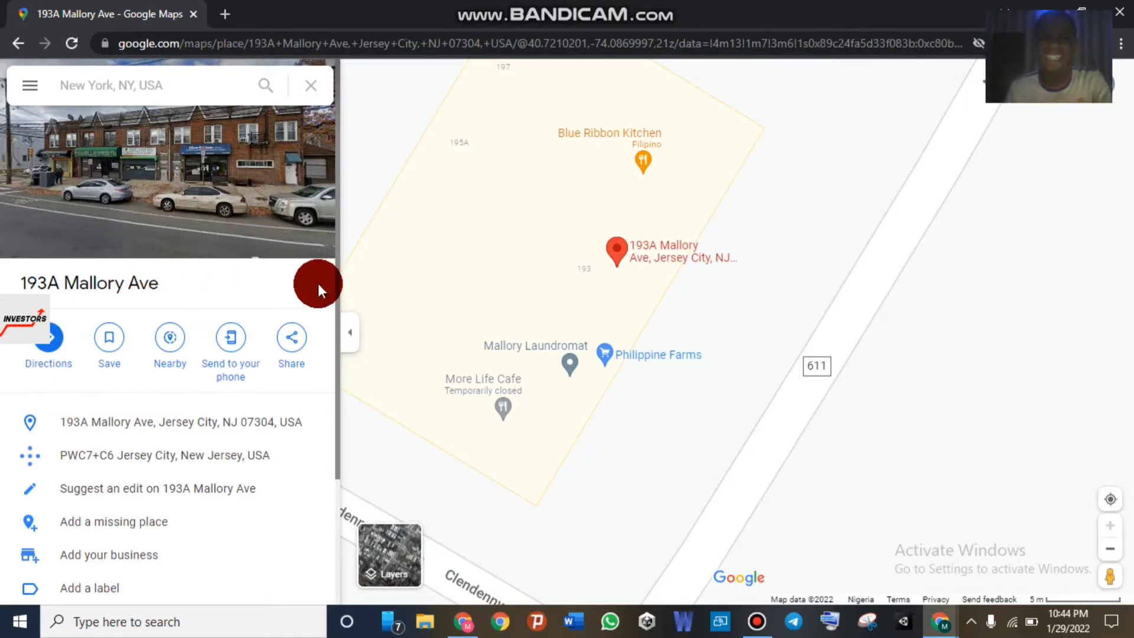
{"action": "left_click", "coordinate": [336, 309]}
- Examine the feedback options for suggesting an edit to the selected address, close them, and review the place details
{"action": "scroll", "coordinate": [336, 308], "scroll_direction": "down", "scroll_amount": 2}
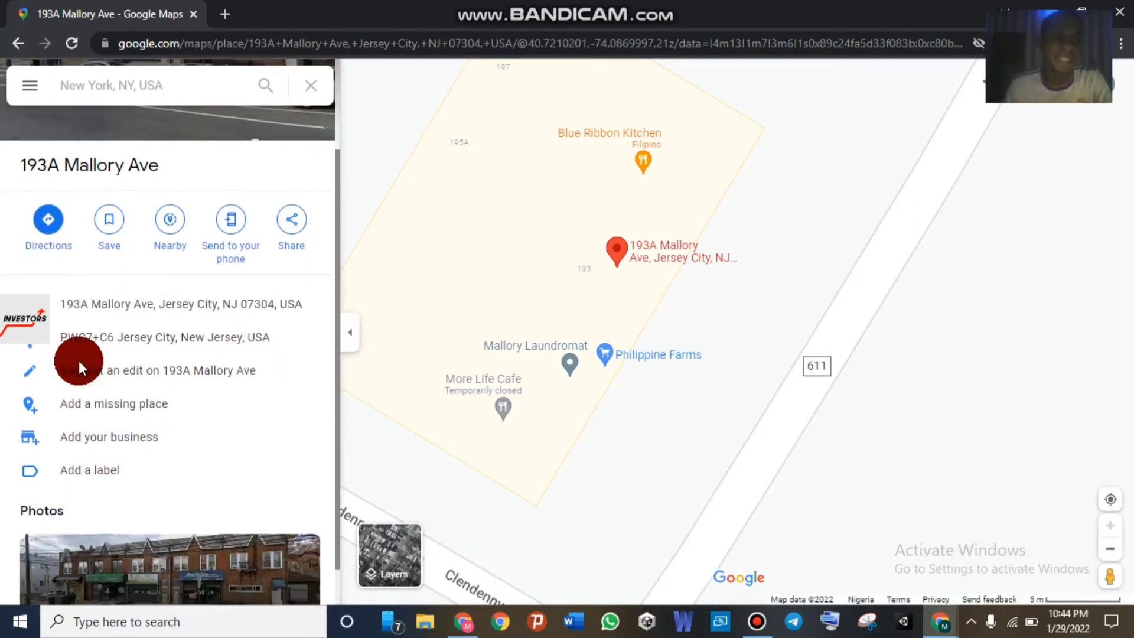
{"action": "scroll", "coordinate": [106, 360], "scroll_direction": "down", "scroll_amount": 1}
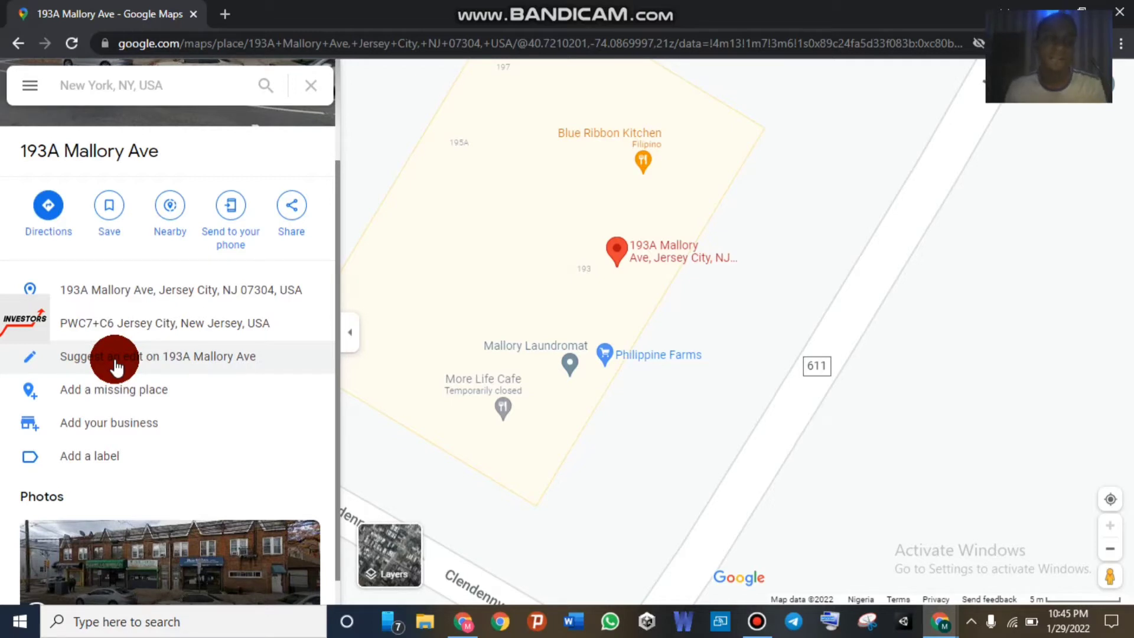
{"action": "left_click", "coordinate": [117, 367]}
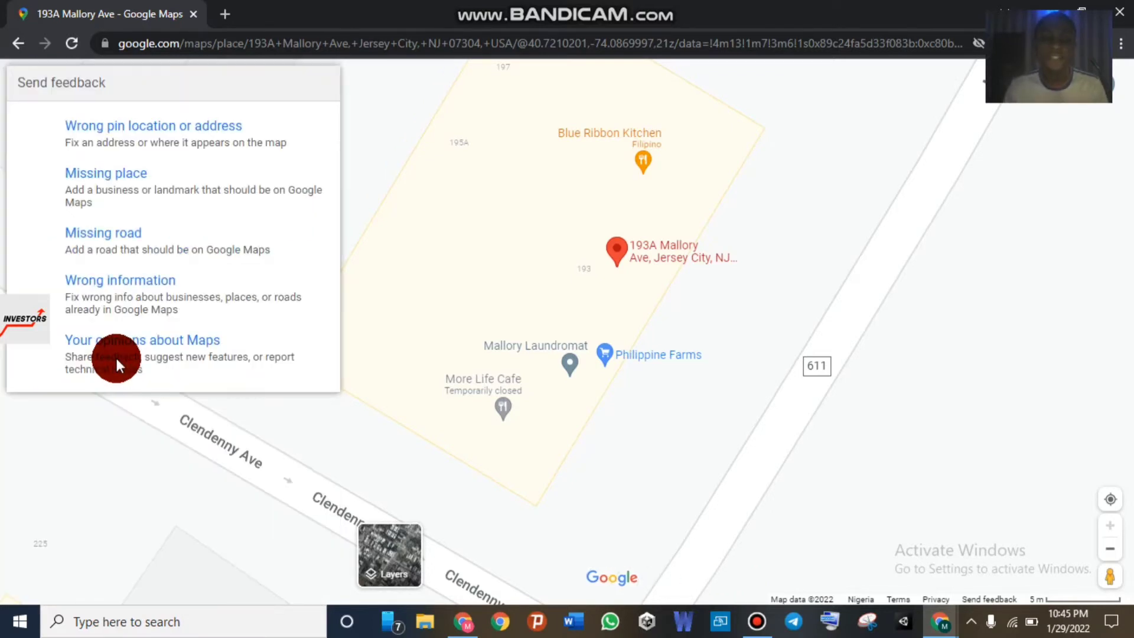
{"action": "left_click", "coordinate": [72, 242]}
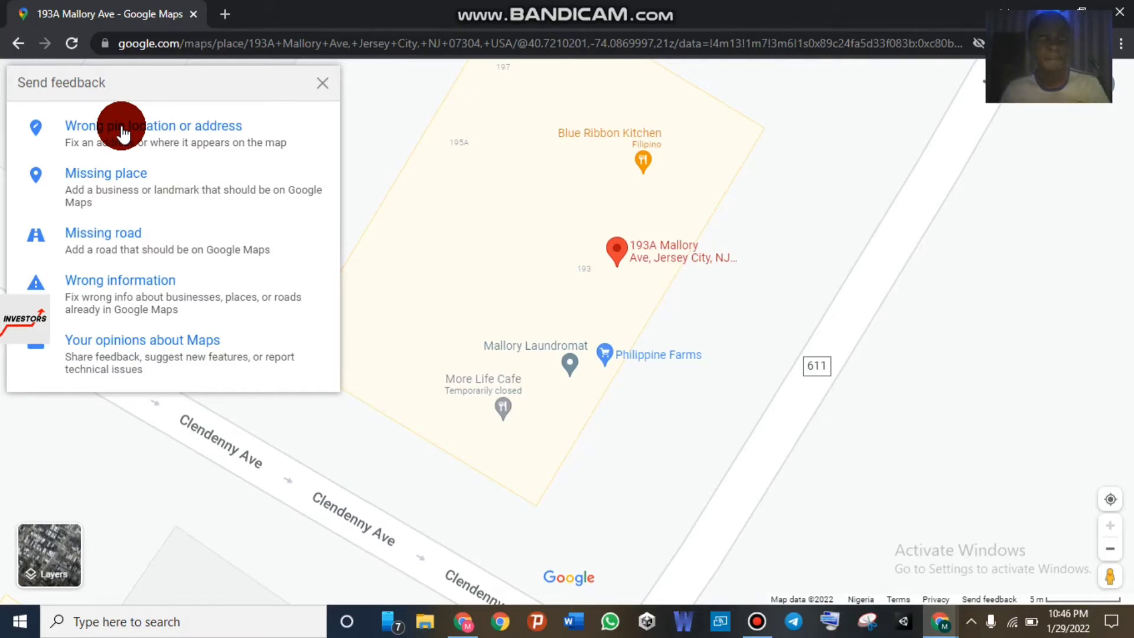
{"action": "left_click", "coordinate": [325, 85]}
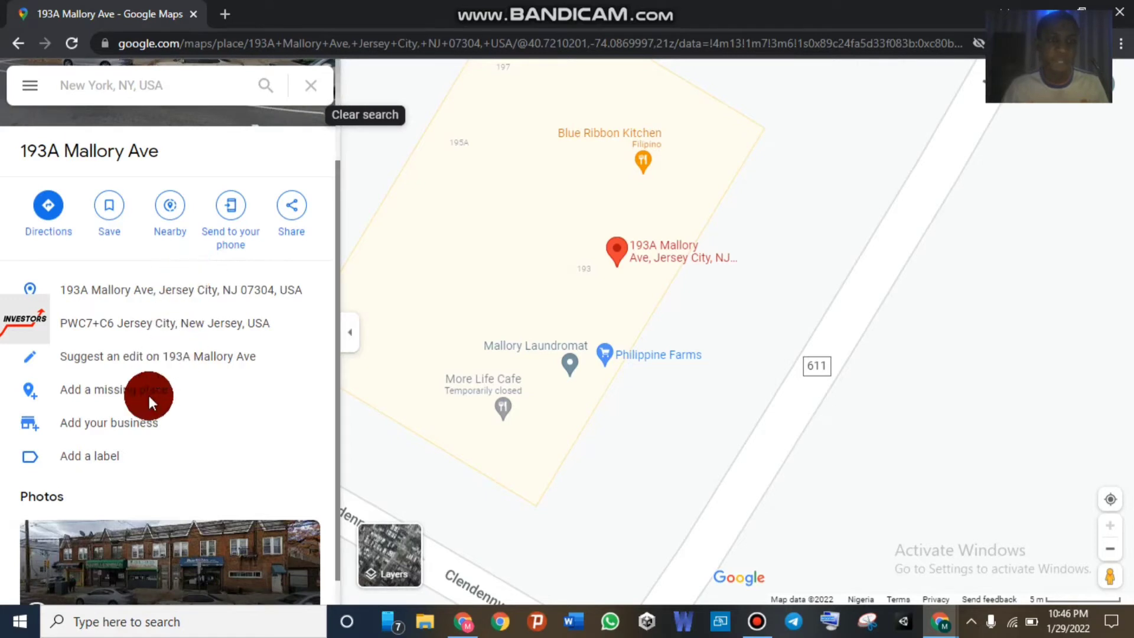
{"action": "scroll", "coordinate": [157, 375], "scroll_direction": "down", "scroll_amount": 1}
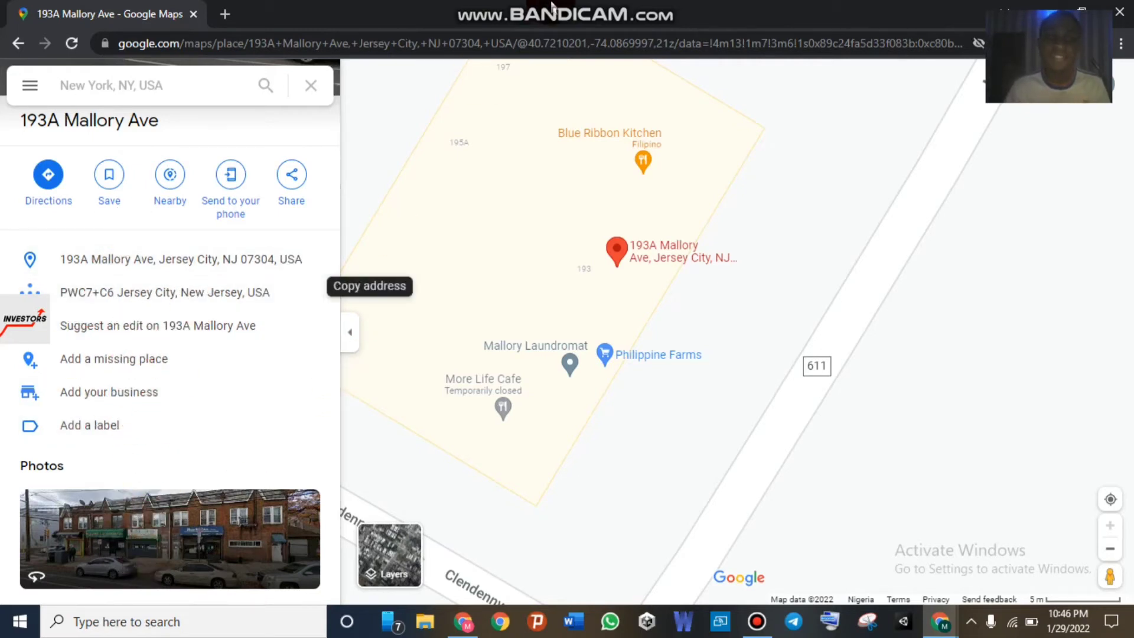
{"action": "left_click", "coordinate": [246, 266]}
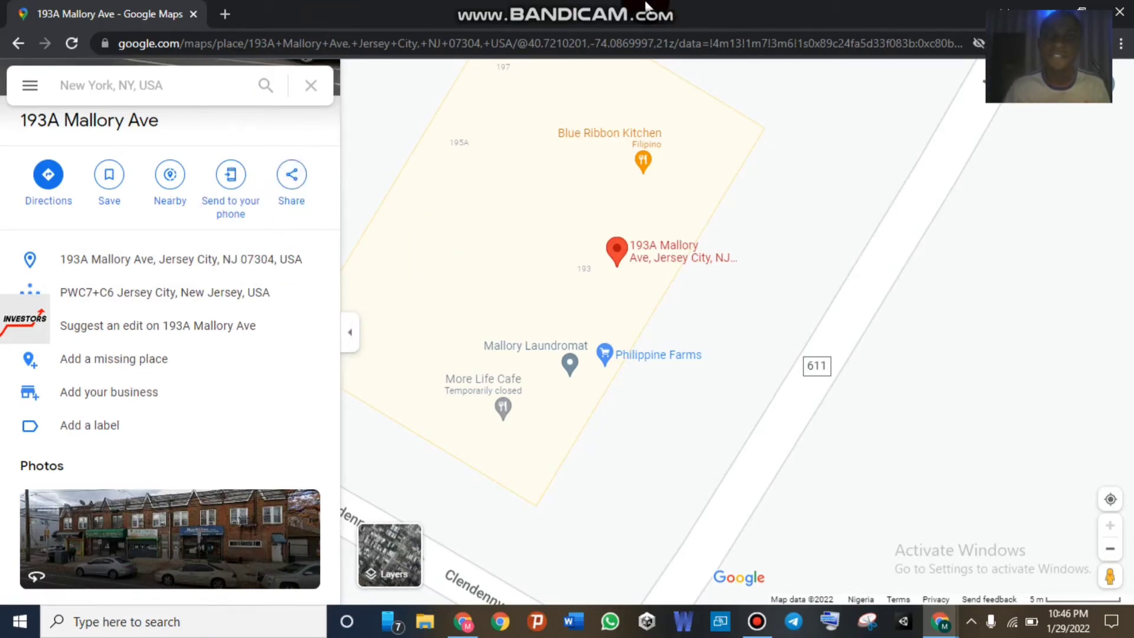
- Examine the Philippine Farms Inc listing on the map, including its business details and its claim and edit options
{"action": "mouse_move", "coordinate": [591, 7]}
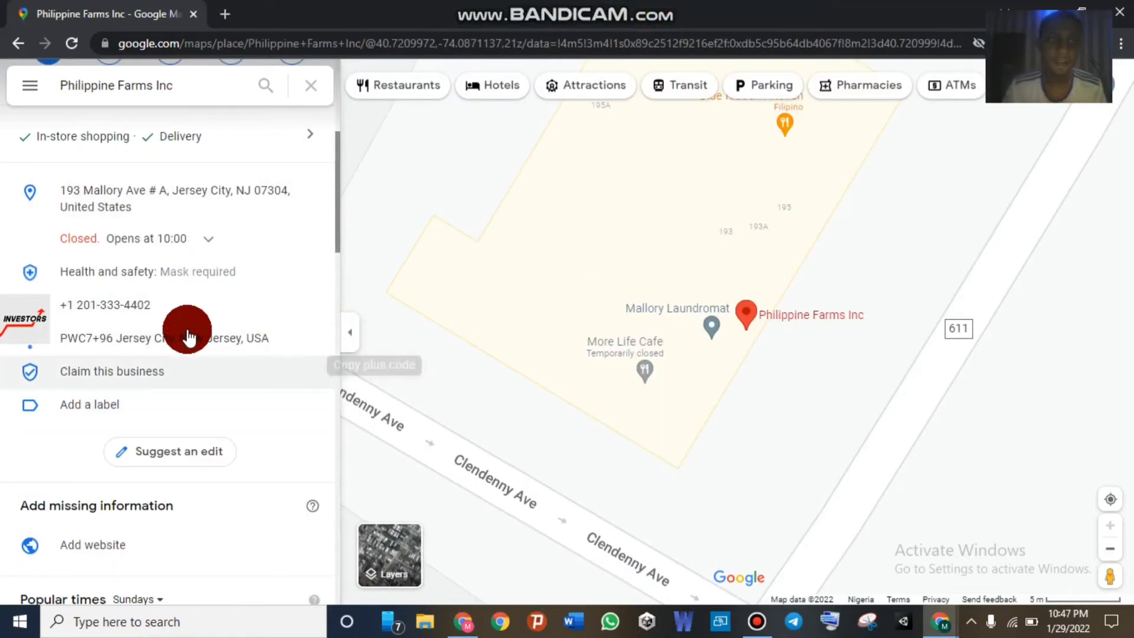
{"action": "scroll", "coordinate": [190, 324], "scroll_direction": "up", "scroll_amount": 5}
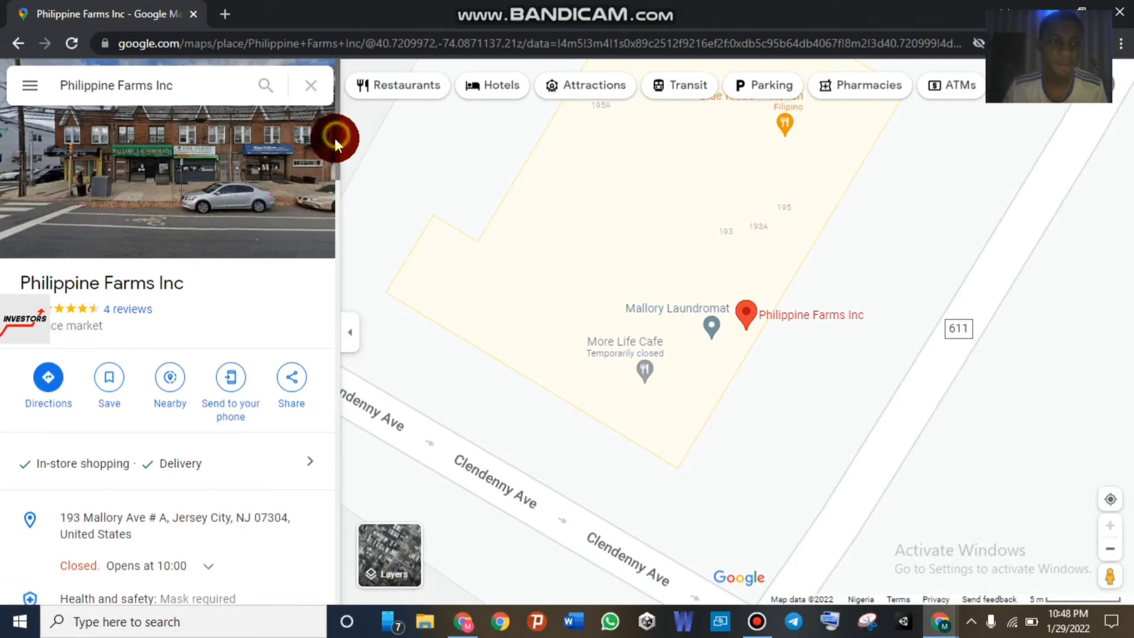
{"action": "scroll", "coordinate": [332, 154], "scroll_direction": "down", "scroll_amount": 6}
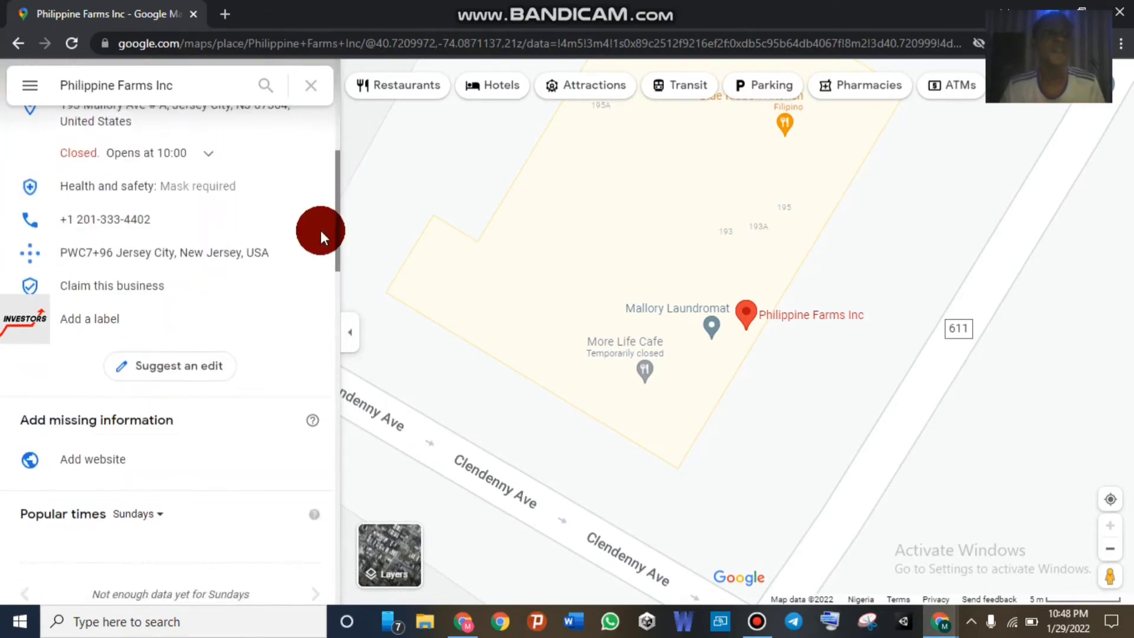
{"action": "scroll", "coordinate": [319, 233], "scroll_direction": "down", "scroll_amount": 2}
{"action": "scroll", "coordinate": [283, 254], "scroll_direction": "up", "scroll_amount": 1}
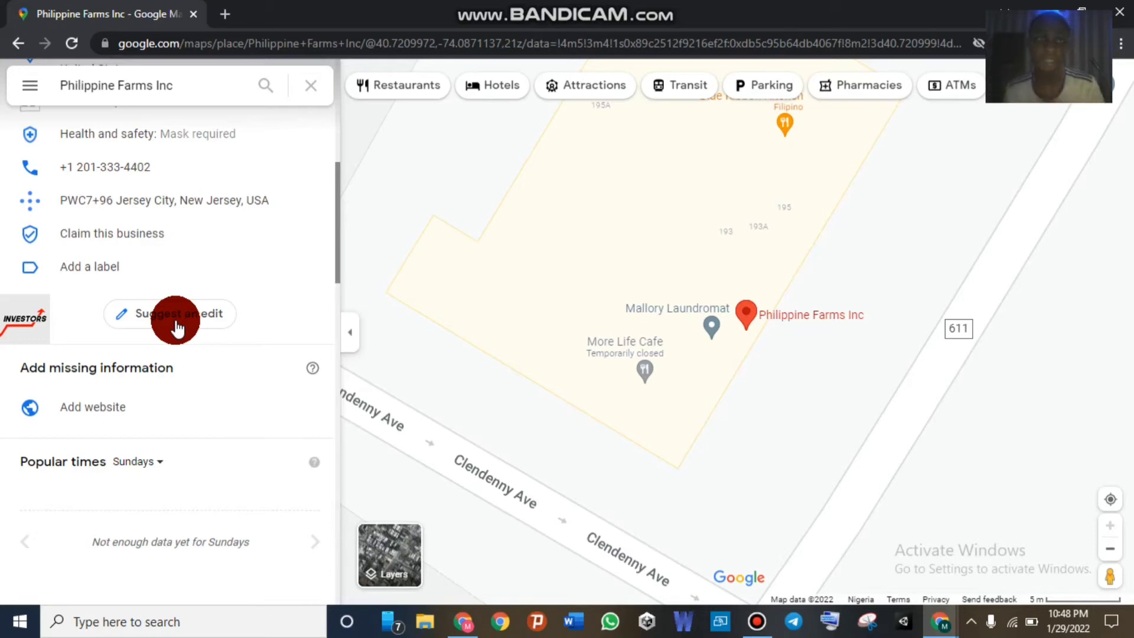
- Start claiming the Philippine Farms Inc business and show more options for verifying it
{"action": "left_click", "coordinate": [119, 237]}
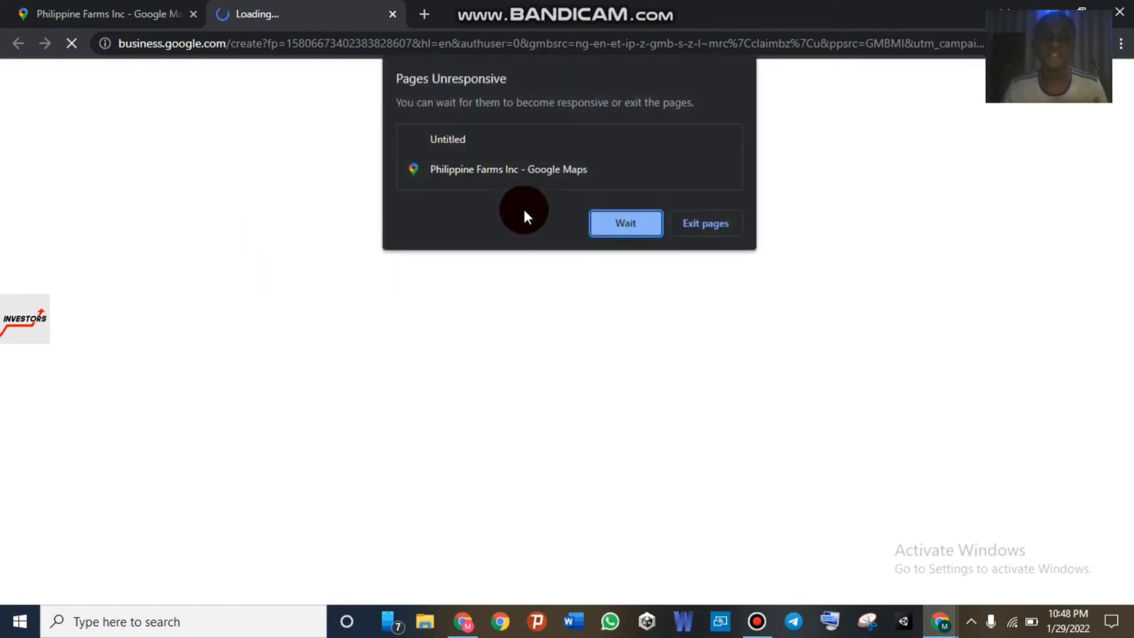
{"action": "left_click", "coordinate": [609, 230]}
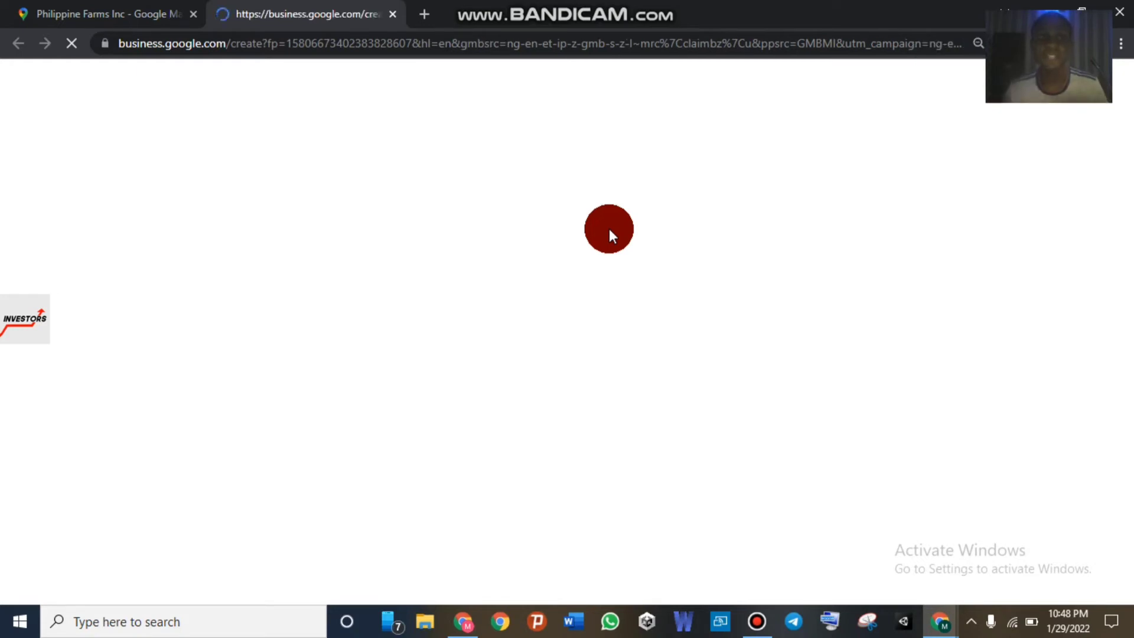
{"action": "mouse_move", "coordinate": [498, 5]}
{"action": "left_click", "coordinate": [251, 293]}
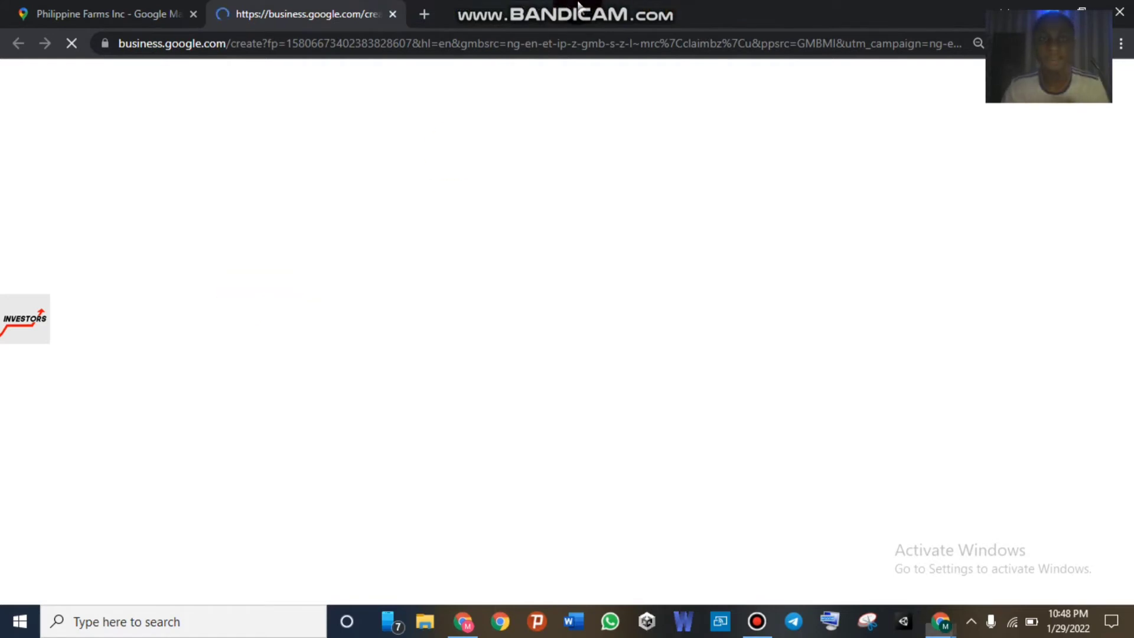
{"action": "left_click", "coordinate": [132, 370]}
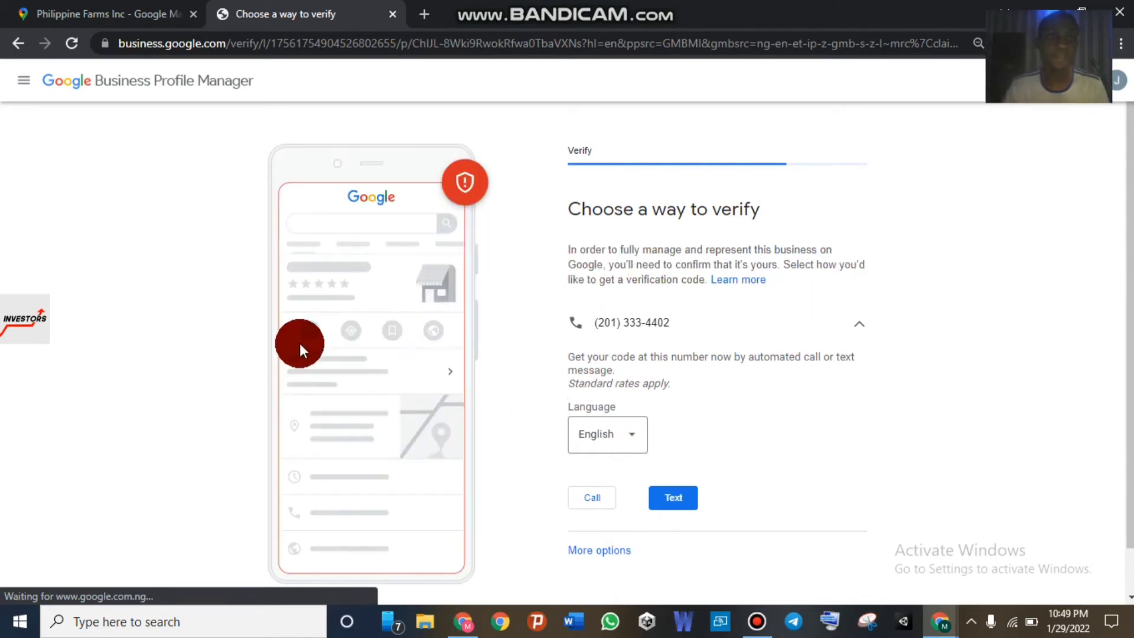
{"action": "scroll", "coordinate": [678, 590], "scroll_direction": "down", "scroll_amount": 1}
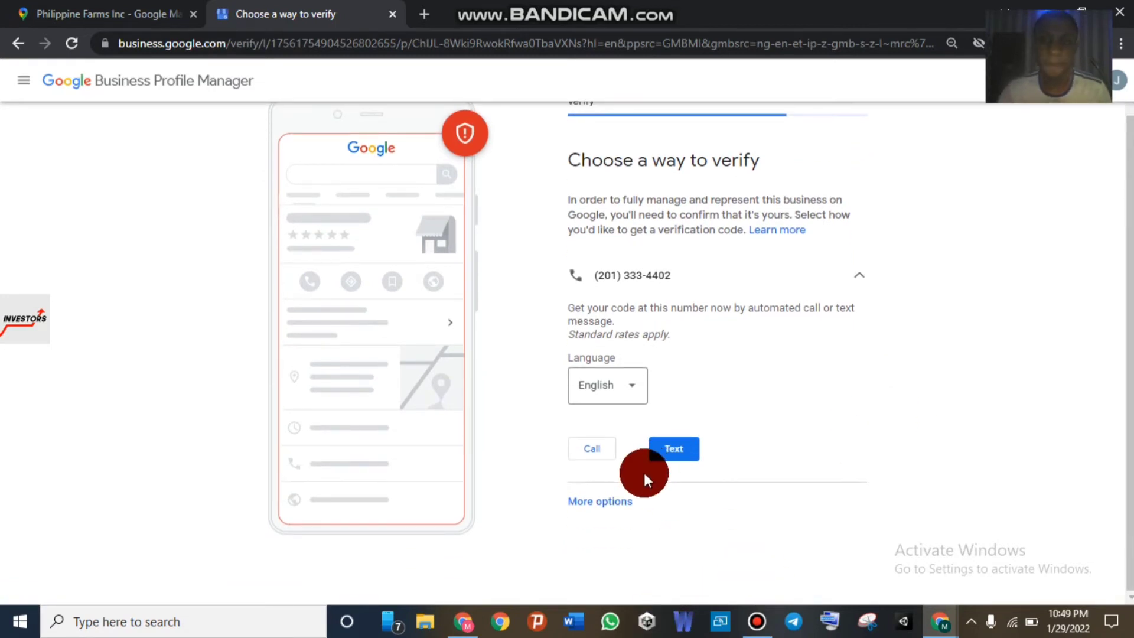
{"action": "left_click", "coordinate": [625, 502]}
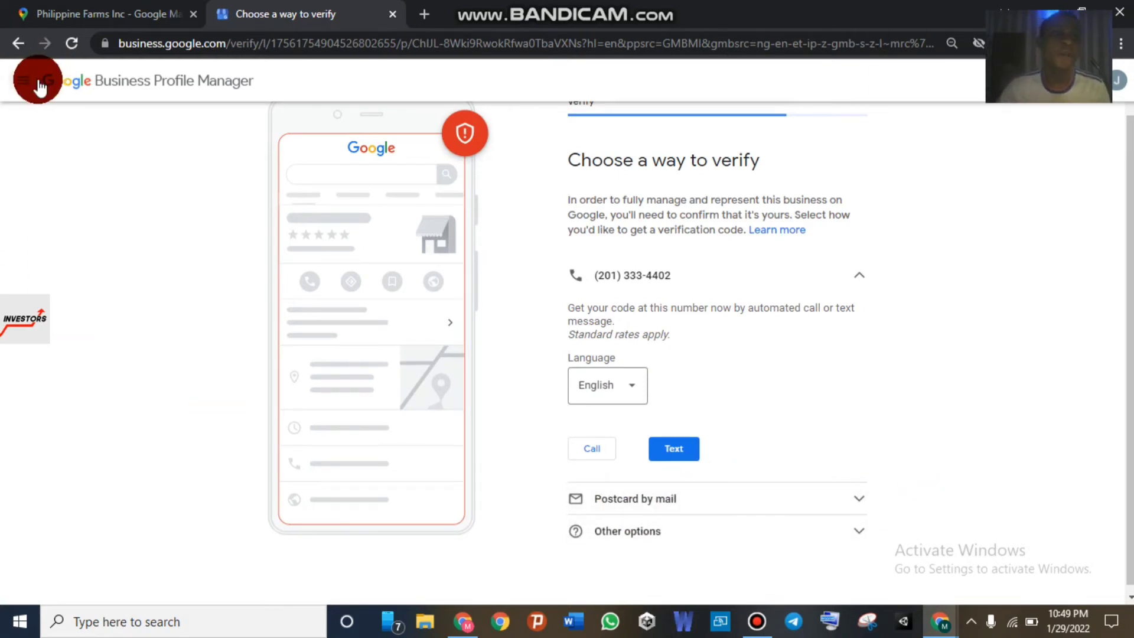
- Open the Info page of the Philippine Farms Inc business profile and review its address, hours and contact details
{"action": "left_click", "coordinate": [16, 77]}
{"action": "left_click", "coordinate": [61, 245]}
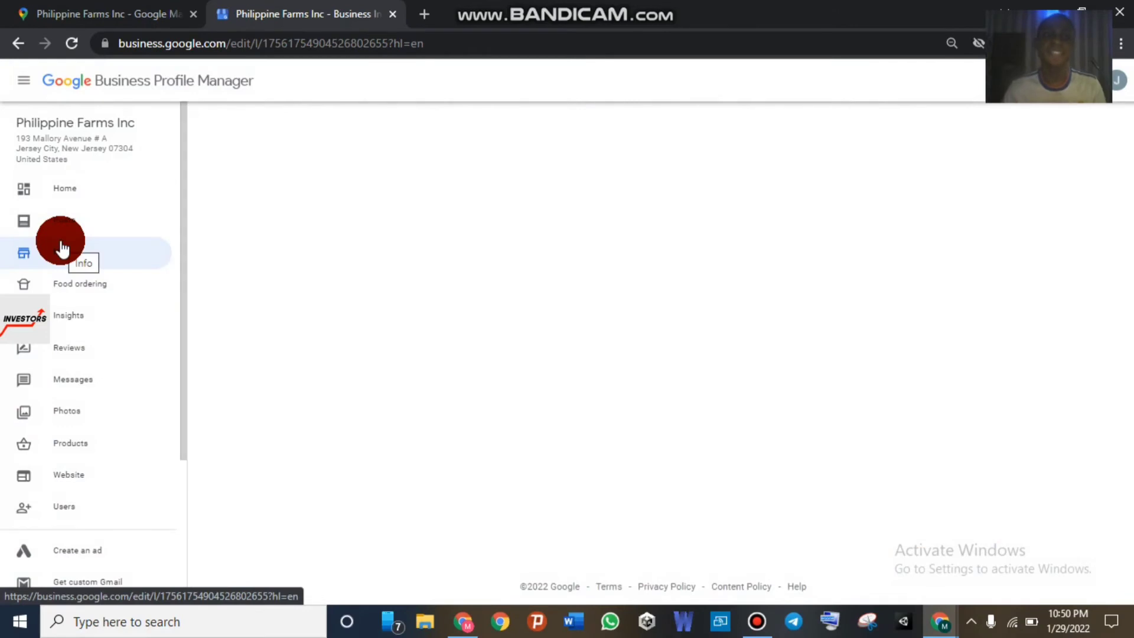
{"action": "left_click", "coordinate": [63, 249]}
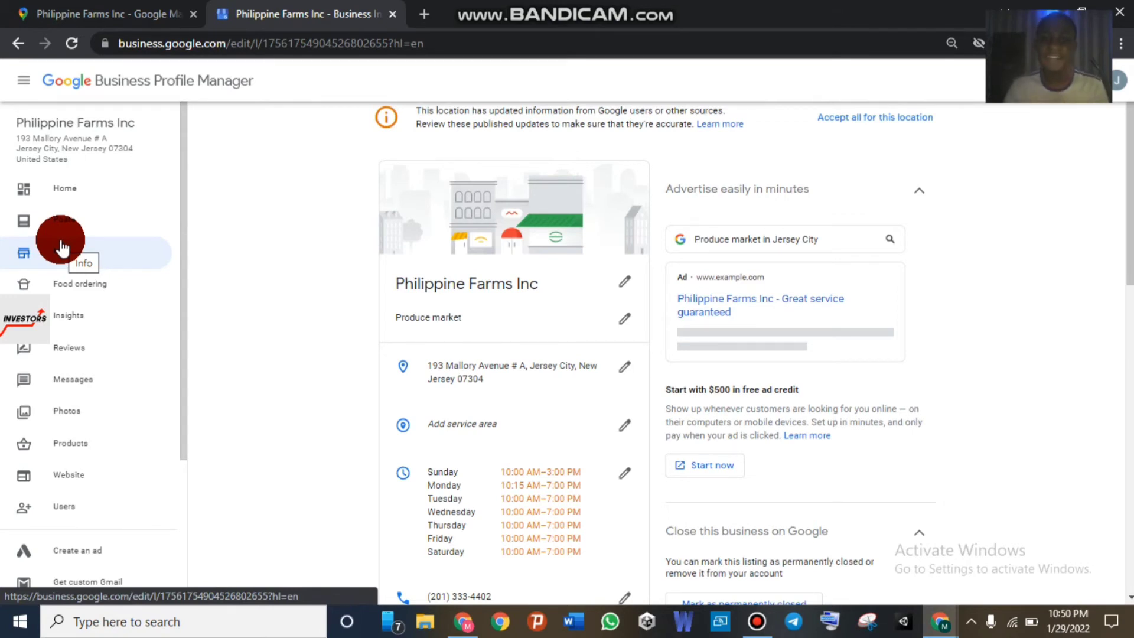
{"action": "scroll", "coordinate": [542, 472], "scroll_direction": "down", "scroll_amount": 1}
{"action": "scroll", "coordinate": [542, 466], "scroll_direction": "down", "scroll_amount": 2}
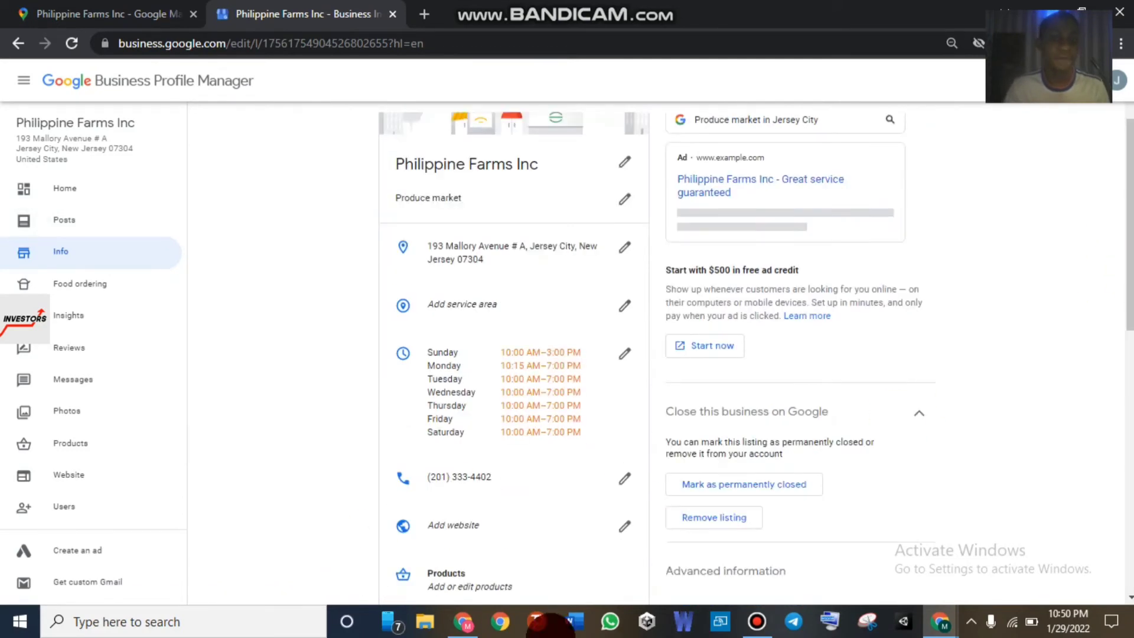
- Search the web for "singnalwire" in a new browser tab
{"action": "left_click", "coordinate": [424, 15]}
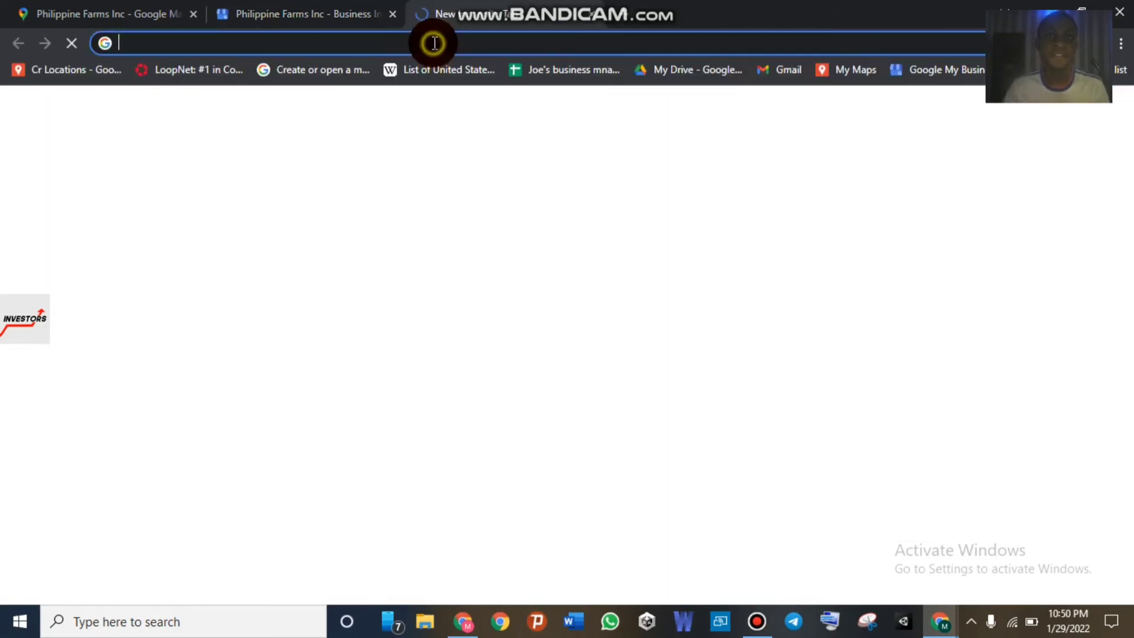
{"action": "type", "text": "sing"}
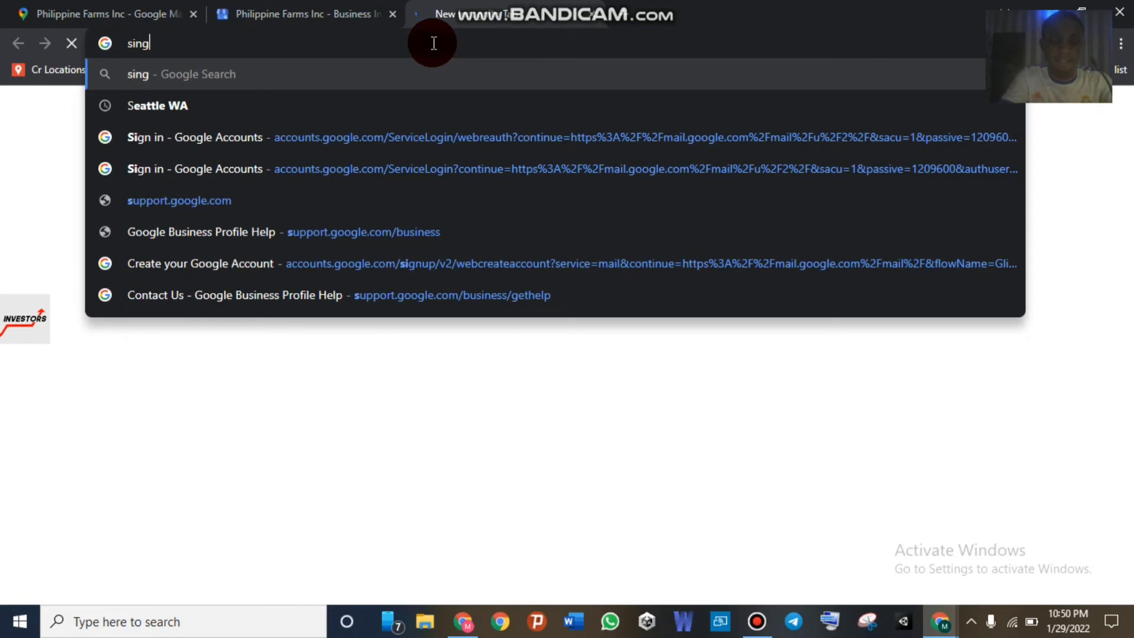
{"action": "type", "text": "nalwire"}
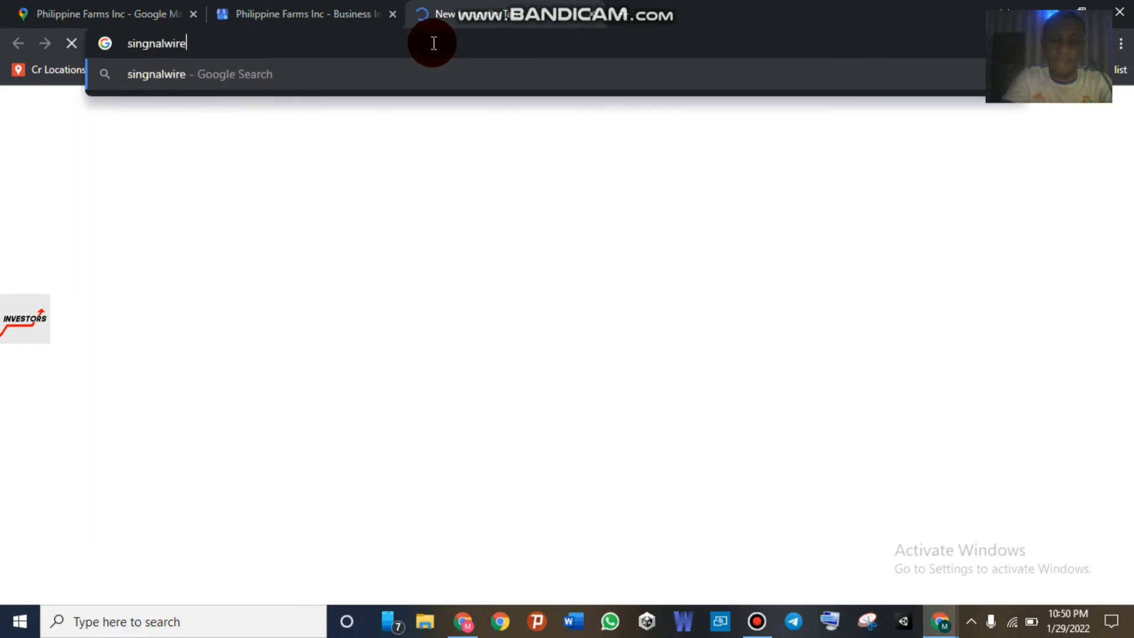
{"action": "key", "text": "Return"}
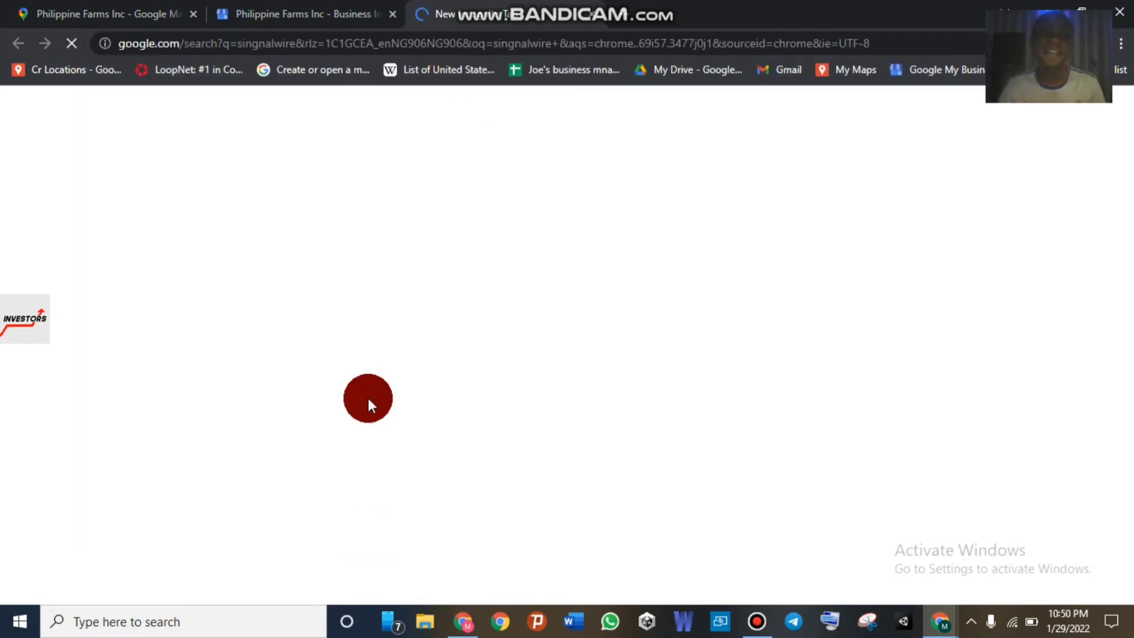
- Review the Philippine Farms Inc business profile information alongside its Google Maps listing
{"action": "left_click", "coordinate": [322, 6]}
{"action": "mouse_move", "coordinate": [381, 631]}
{"action": "left_mouse_down"}
{"action": "mouse_move", "coordinate": [268, 469]}
{"action": "mouse_move", "coordinate": [372, 462]}
{"action": "left_mouse_up"}
{"action": "mouse_move", "coordinate": [300, 501]}
{"action": "left_mouse_down"}
{"action": "mouse_move", "coordinate": [339, 400]}
{"action": "mouse_move", "coordinate": [302, 413]}
{"action": "left_mouse_up"}
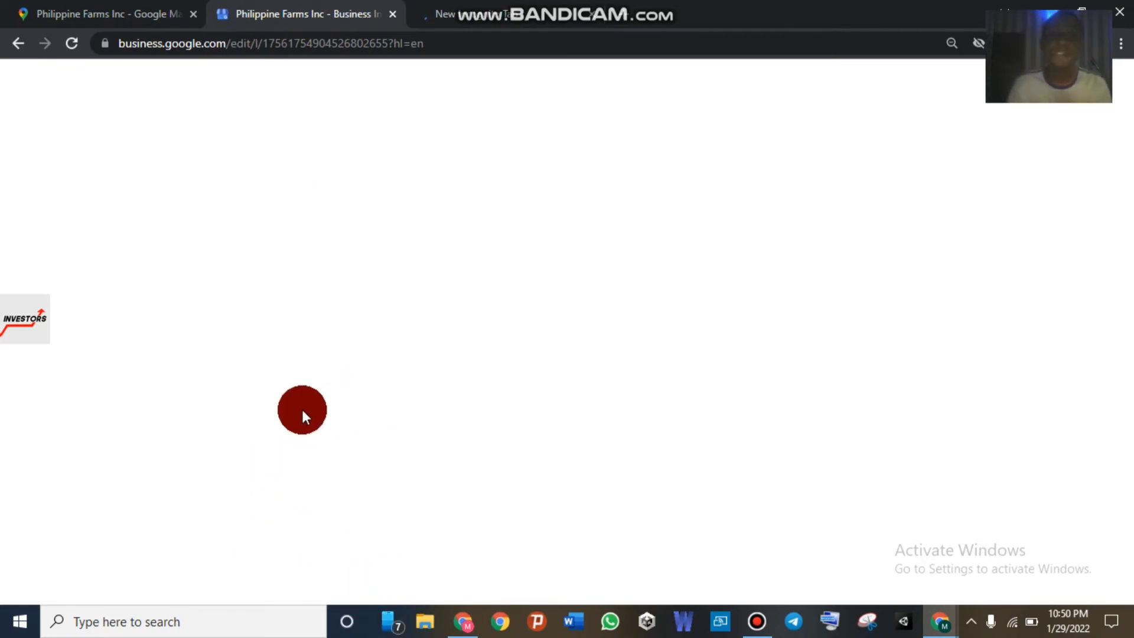
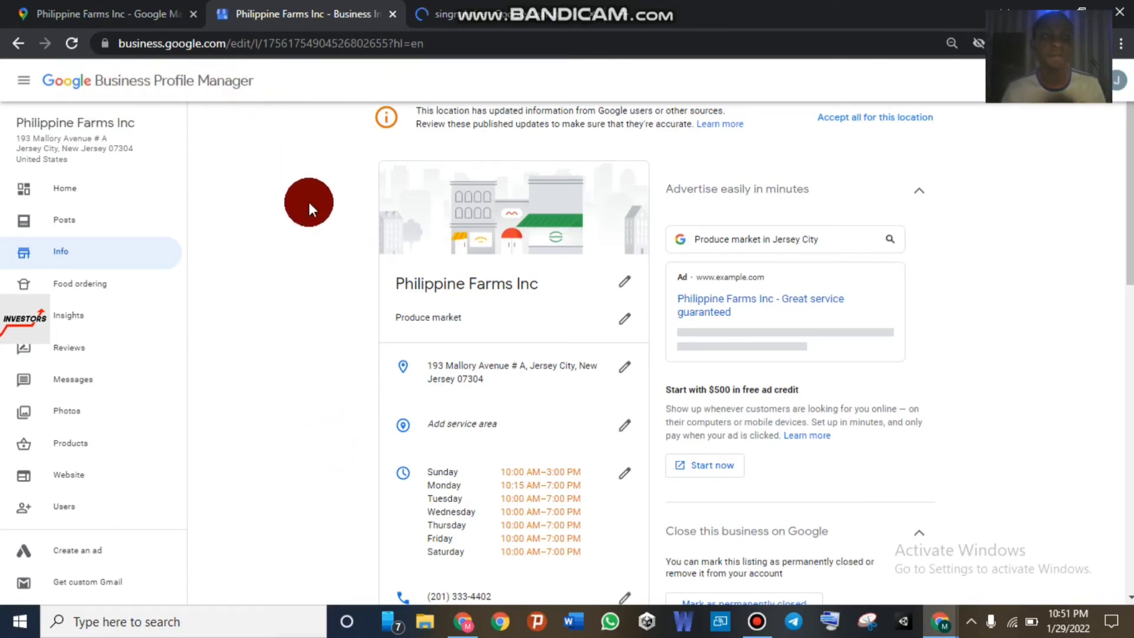
{"action": "left_click", "coordinate": [99, 5]}
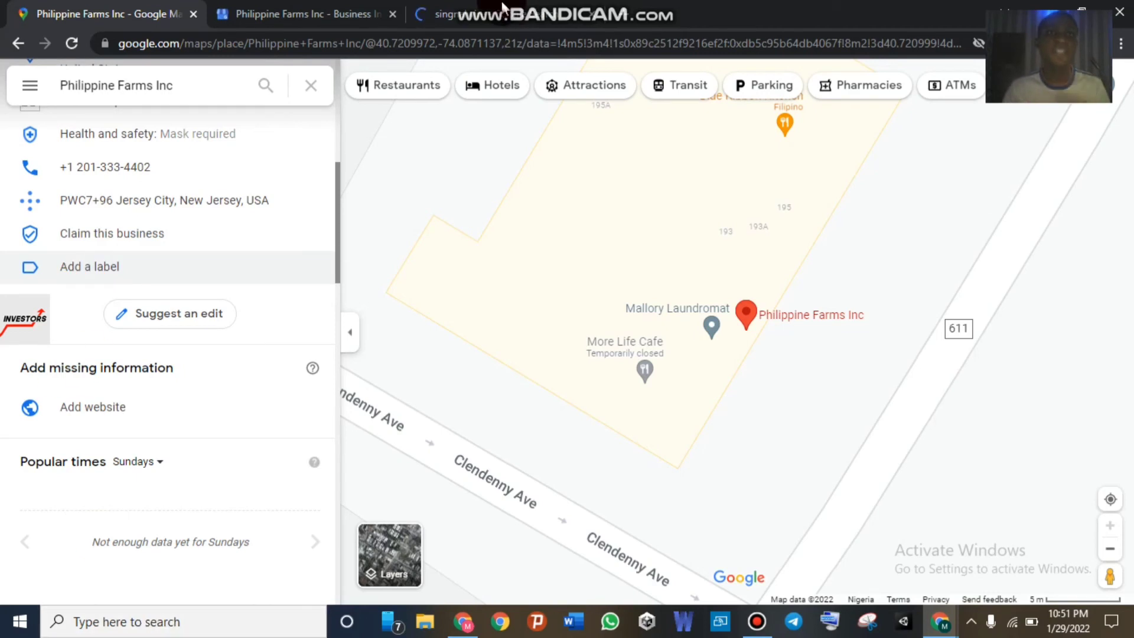
{"action": "left_click", "coordinate": [368, 8]}
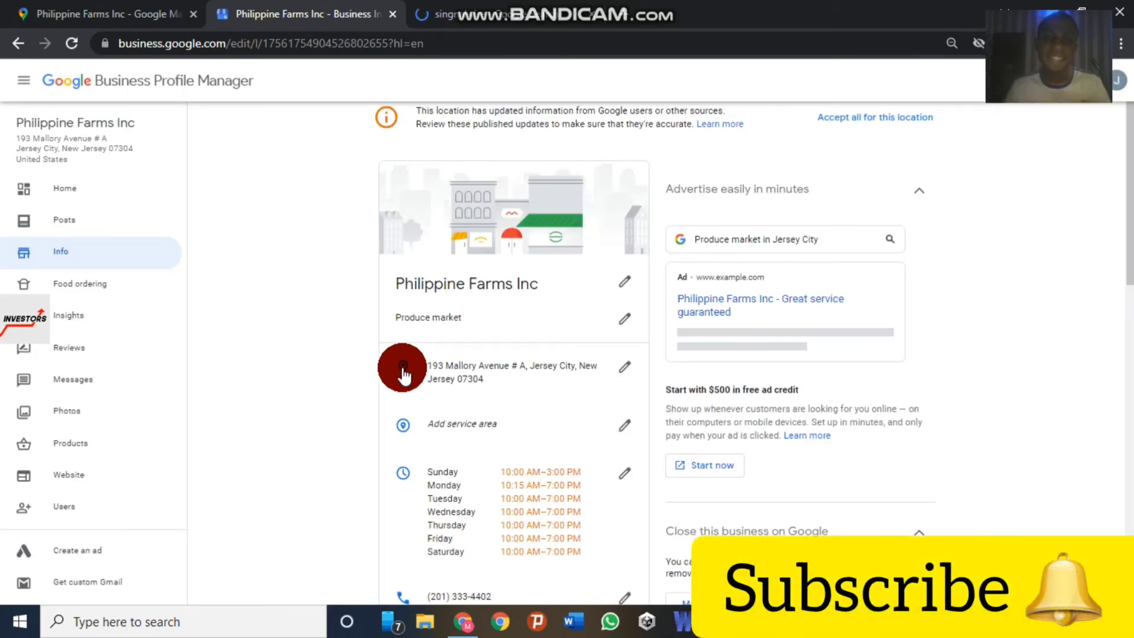
{"action": "left_click", "coordinate": [159, 8]}
{"action": "left_click", "coordinate": [270, 8]}
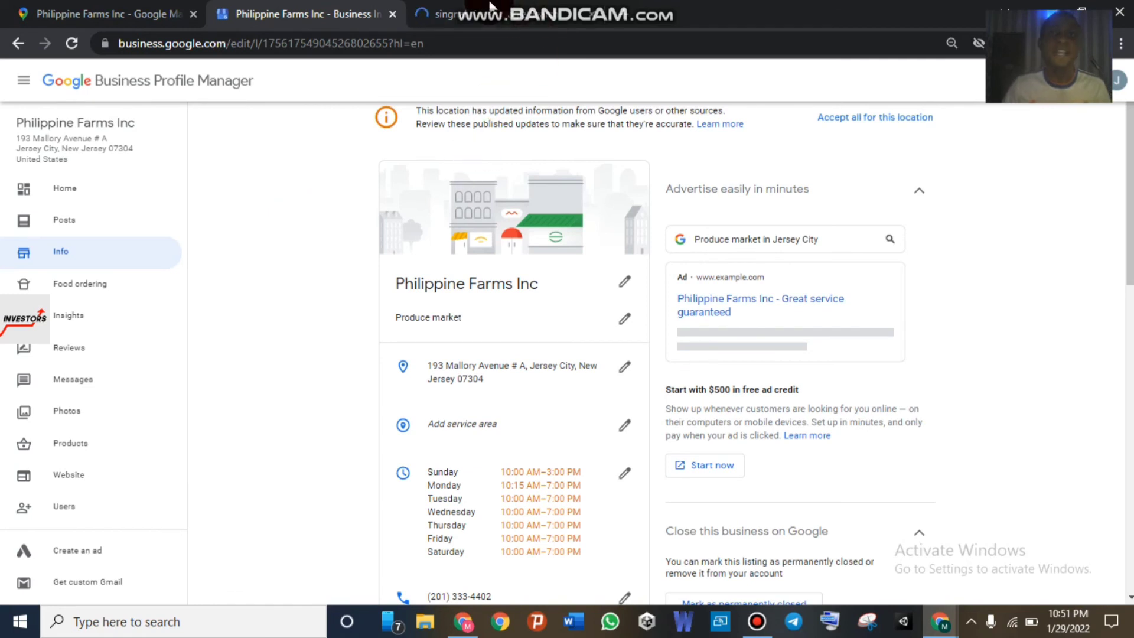
- Check the "singnalwire" search page and return to the Philippine Farms Inc business profile
{"action": "left_click", "coordinate": [567, 8]}
{"action": "left_click", "coordinate": [369, 308]}
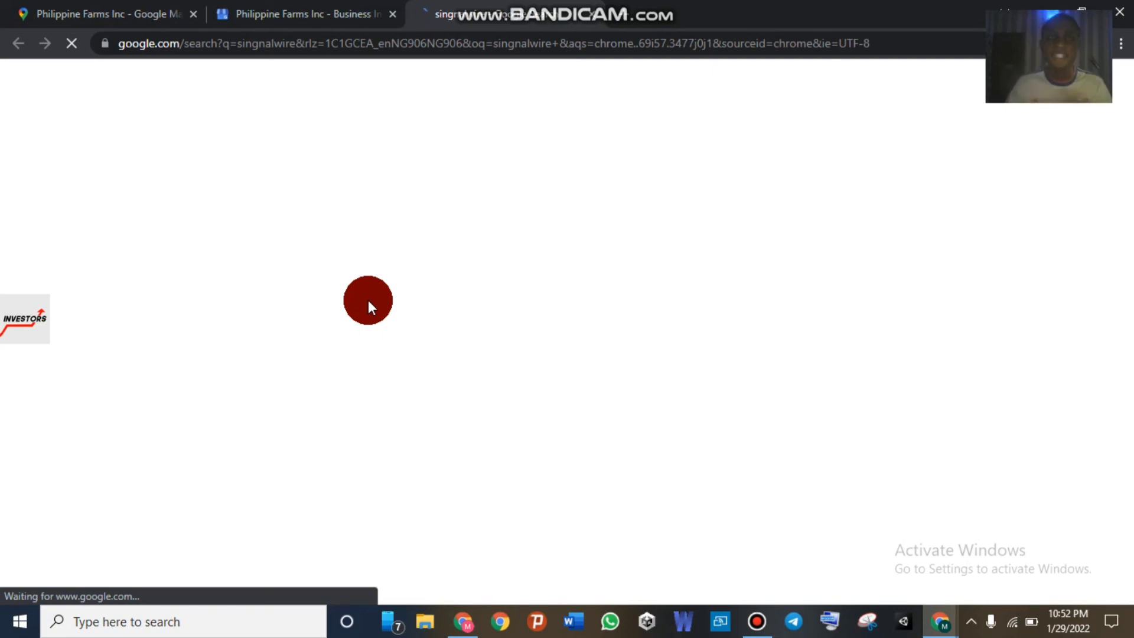
{"action": "left_click", "coordinate": [264, 8]}
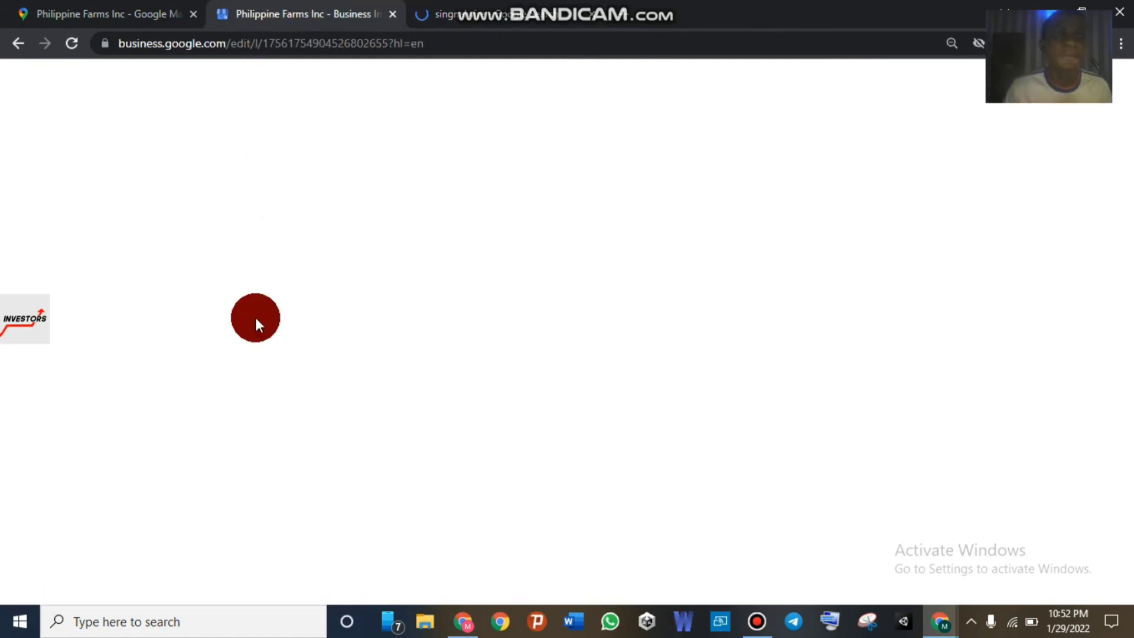